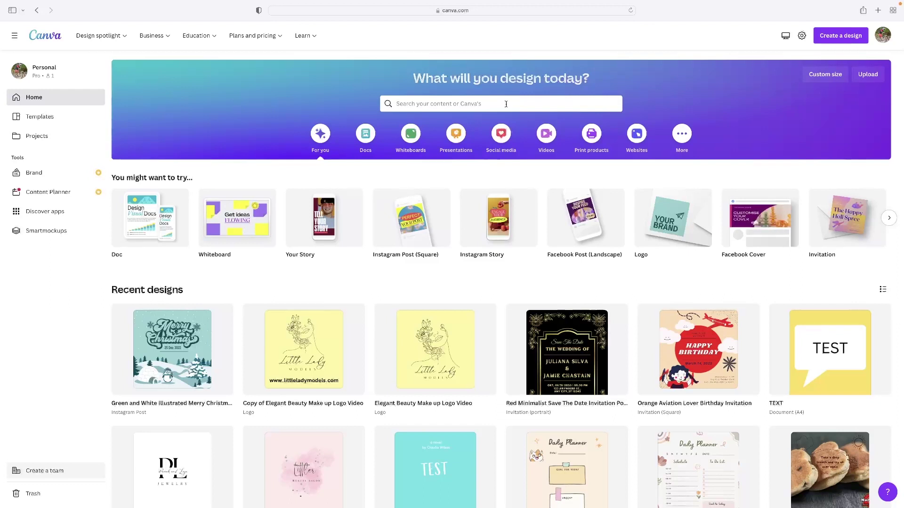
Search the templates for 'logo' and choose the Logo 500 × 500 px design type.
click(506, 104)
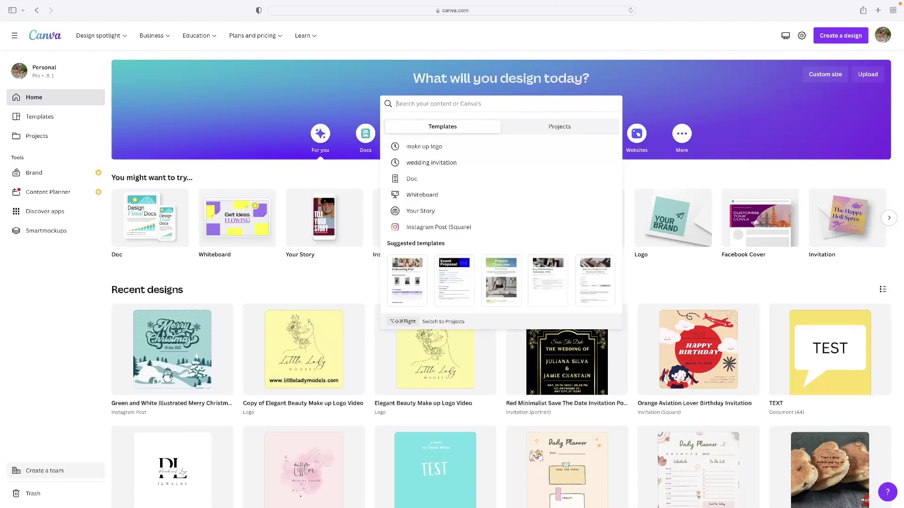
text(logo)
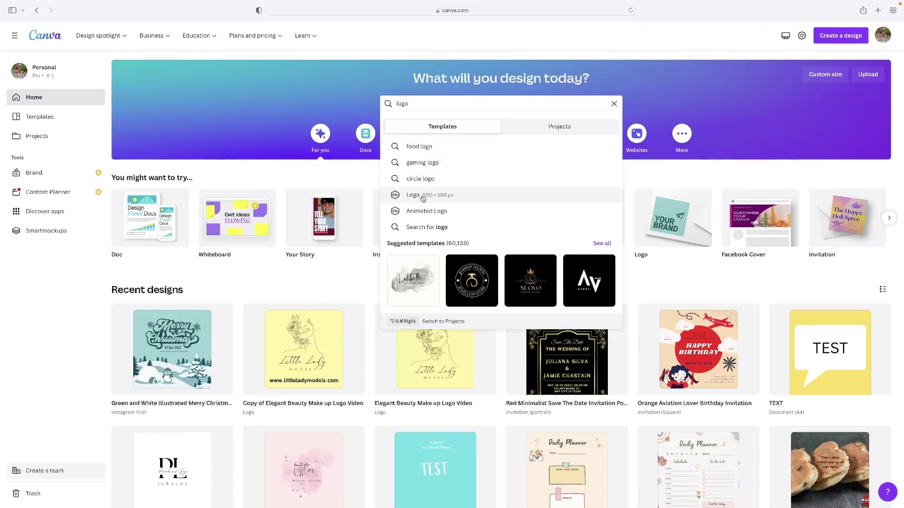
click(423, 197)
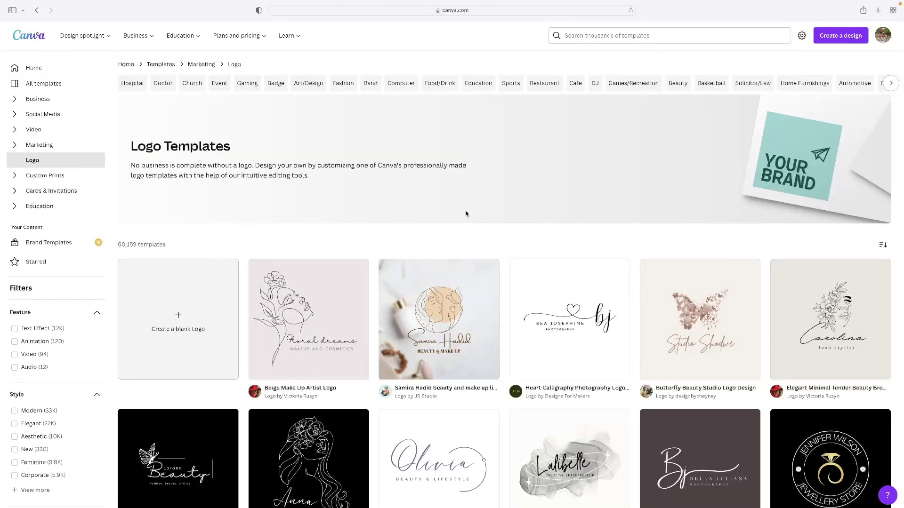
Scroll through the logo template results looking for the dark blue THE NEWS logo.
scroll(466, 214, down, 1)
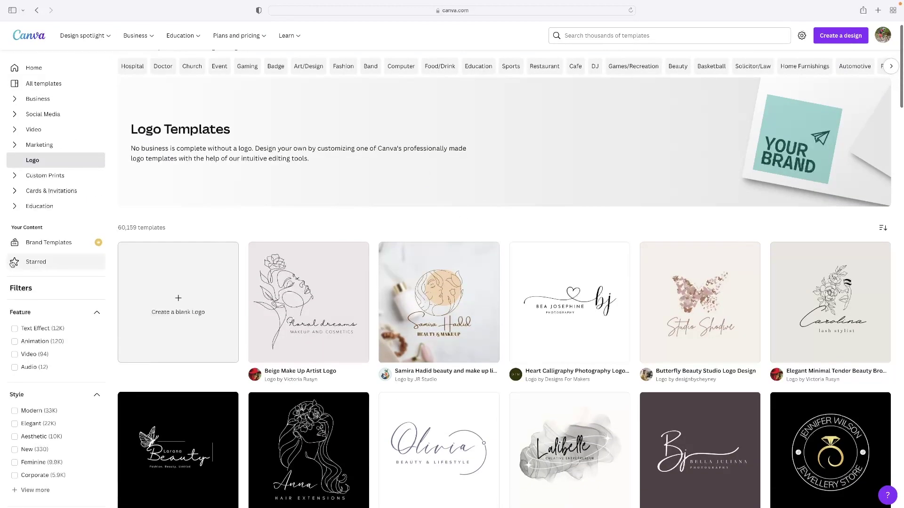
scroll(36, 295, down, 5)
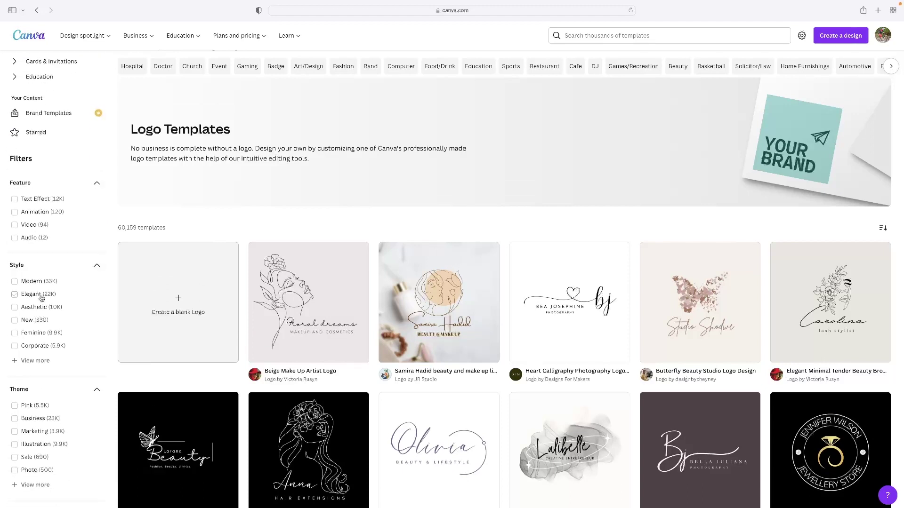
scroll(42, 298, down, 2)
scroll(41, 298, down, 1)
scroll(41, 298, down, 2)
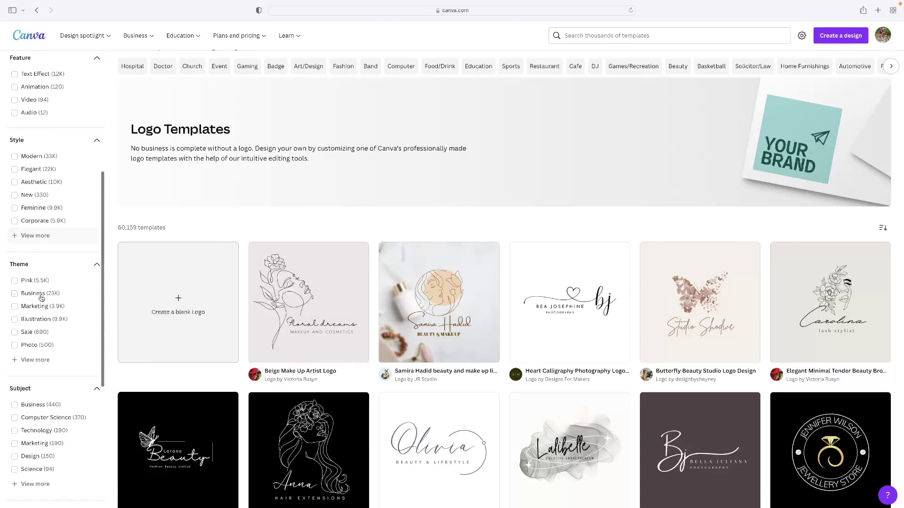
scroll(42, 298, down, 3)
scroll(41, 298, down, 4)
scroll(41, 298, down, 2)
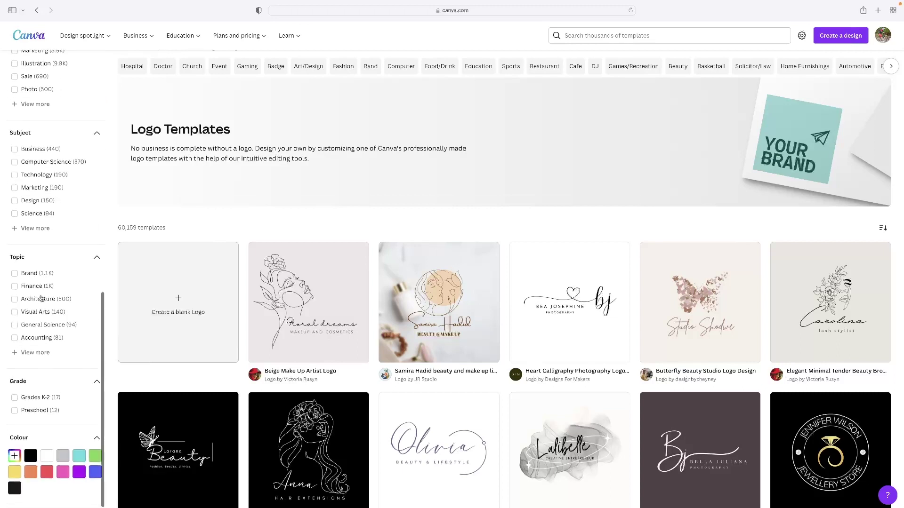
scroll(41, 298, up, 5)
scroll(41, 298, up, 5)
scroll(42, 298, up, 5)
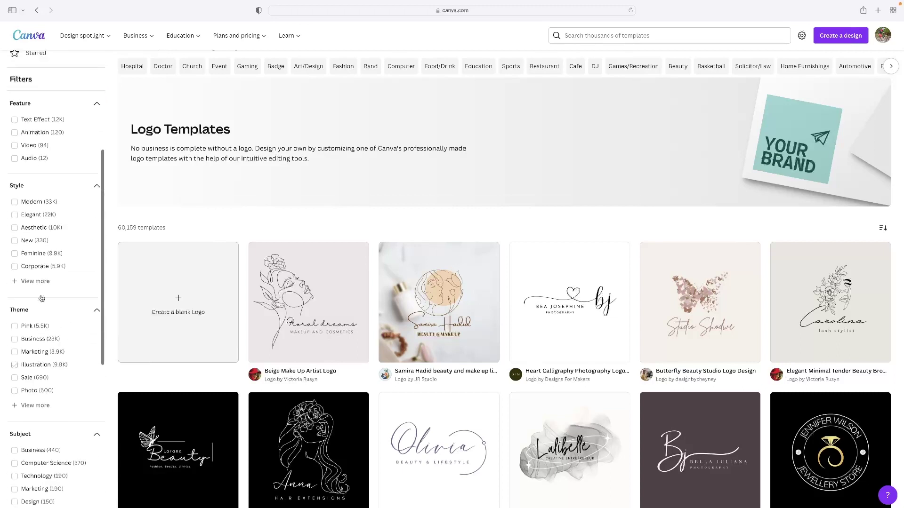
scroll(42, 298, up, 5)
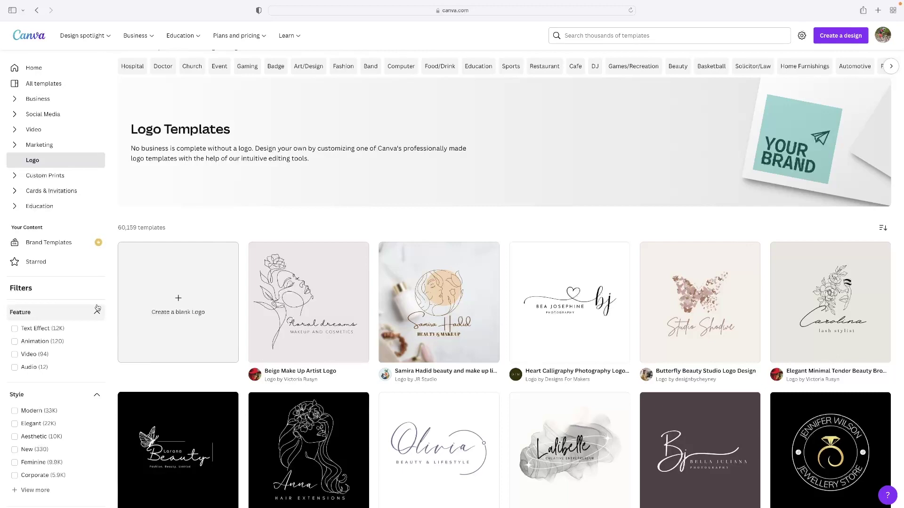
scroll(550, 237, down, 10)
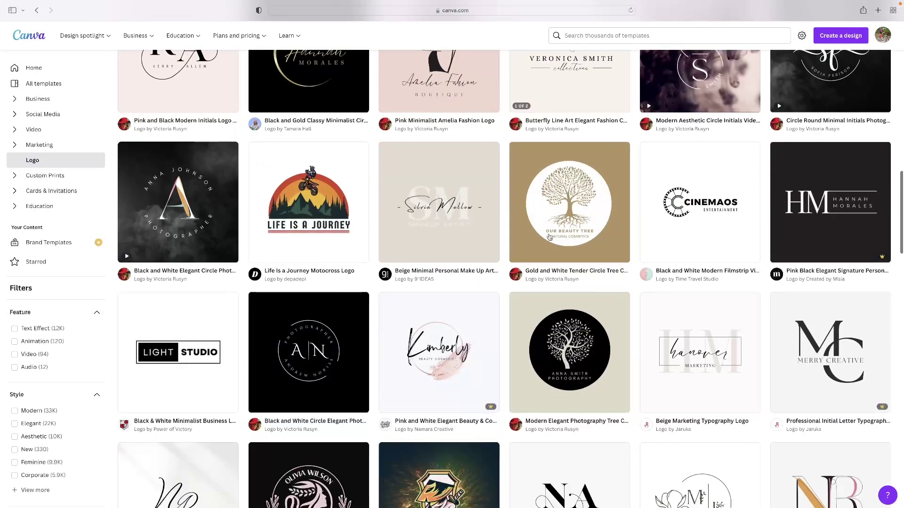
scroll(549, 237, down, 2)
scroll(549, 237, down, 5)
scroll(549, 237, down, 5)
scroll(549, 236, down, 5)
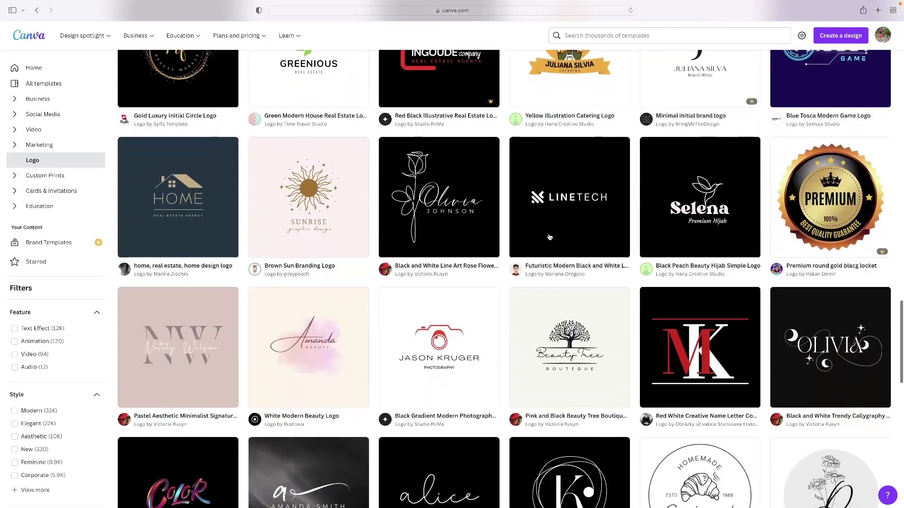
scroll(549, 237, down, 2)
scroll(376, 226, down, 10)
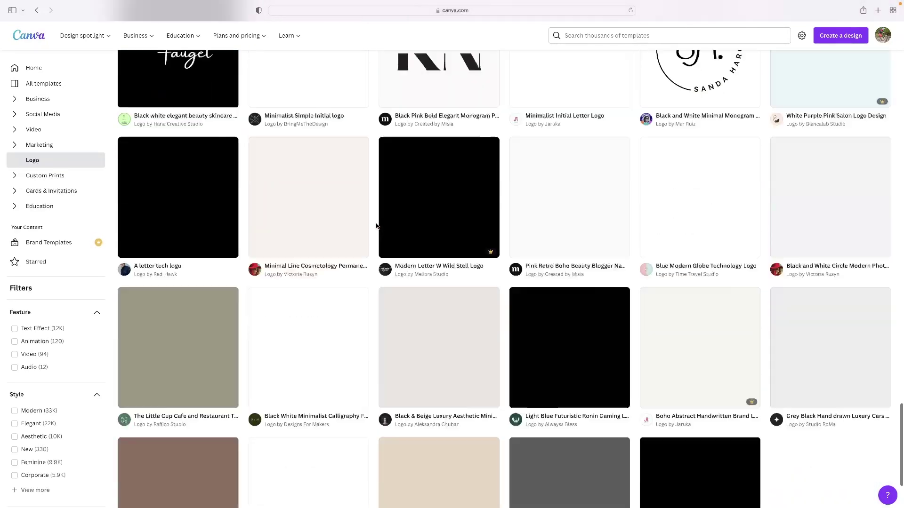
scroll(377, 226, down, 5)
scroll(2, 294, down, 3)
scroll(1, 295, down, 5)
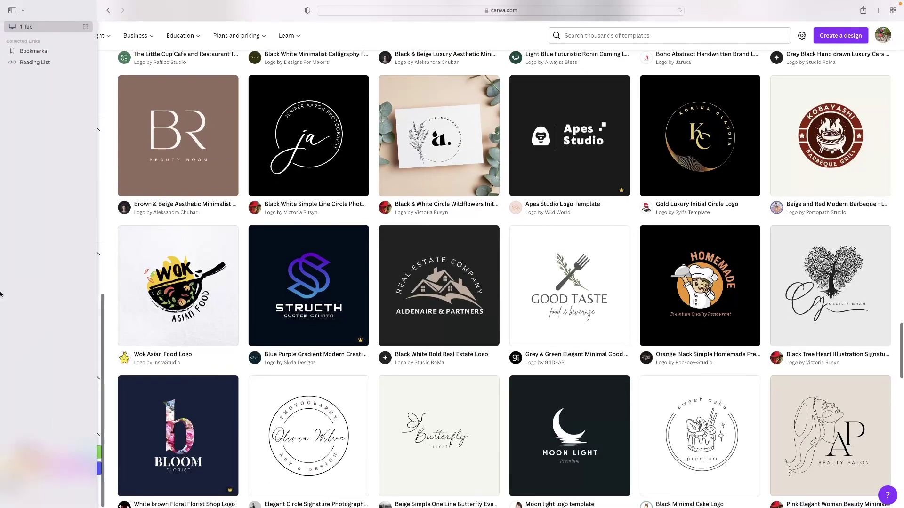
scroll(1, 295, down, 3)
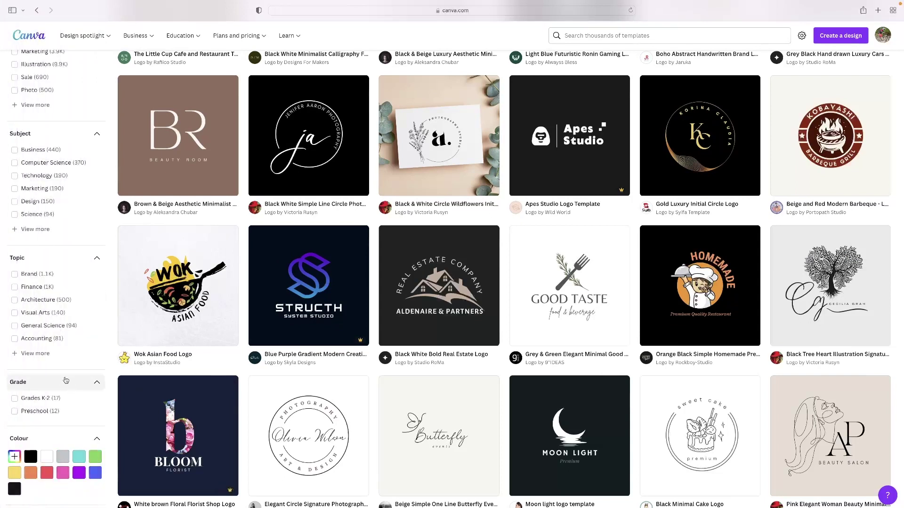
scroll(68, 372, down, 2)
scroll(71, 362, down, 1)
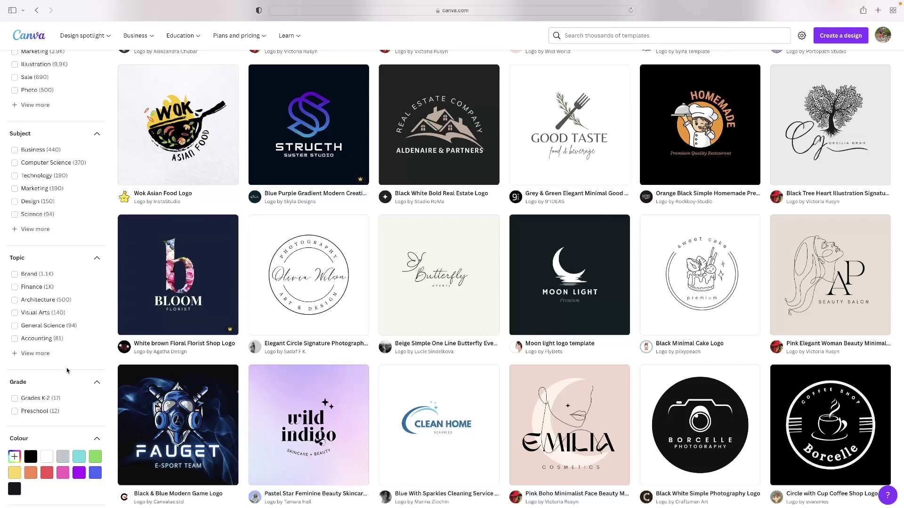
mouse_move(178, 436)
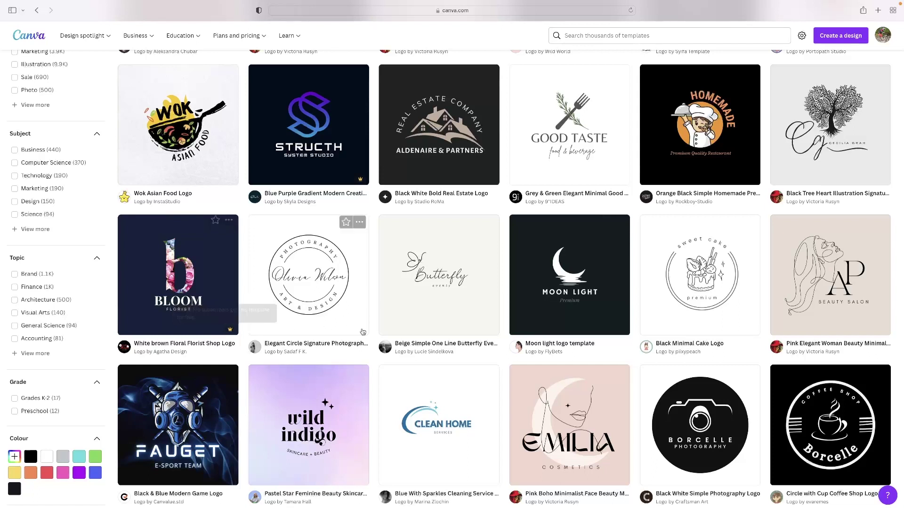
scroll(548, 300, down, 3)
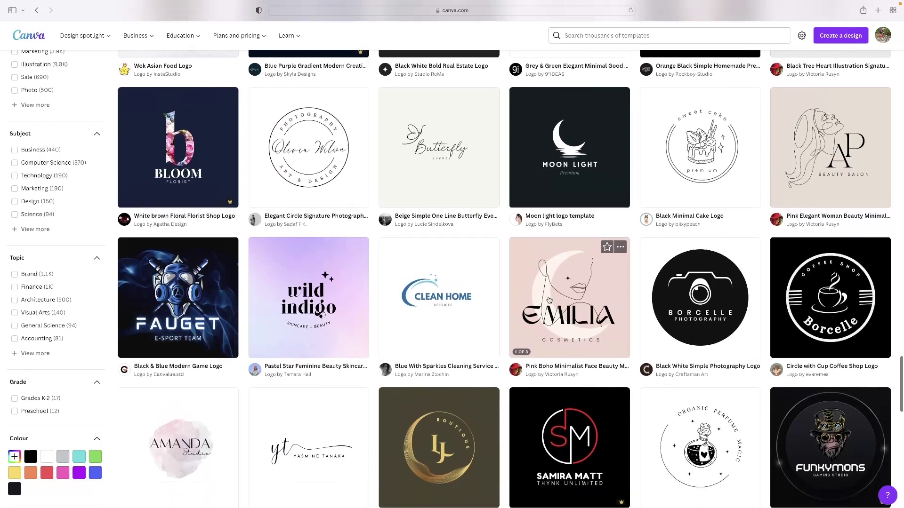
scroll(549, 300, down, 6)
scroll(549, 300, down, 2)
scroll(549, 300, down, 8)
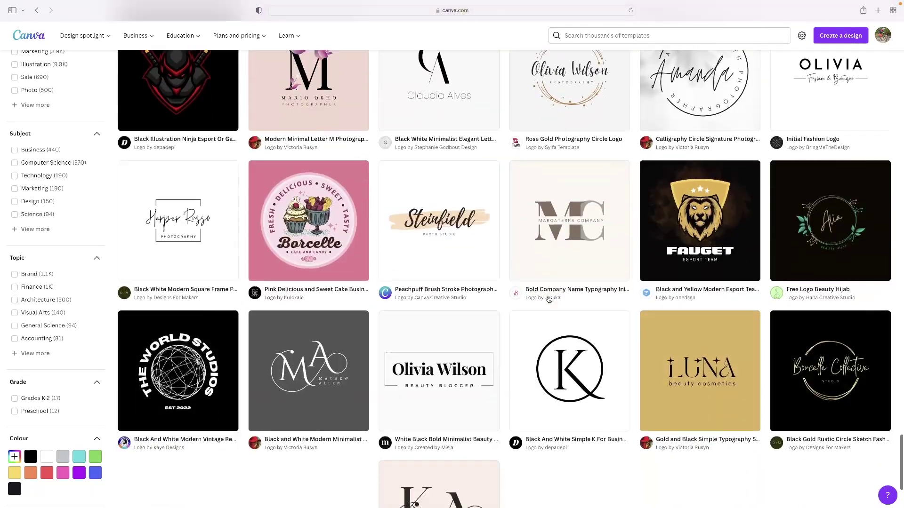
scroll(549, 300, down, 3)
scroll(549, 300, down, 6)
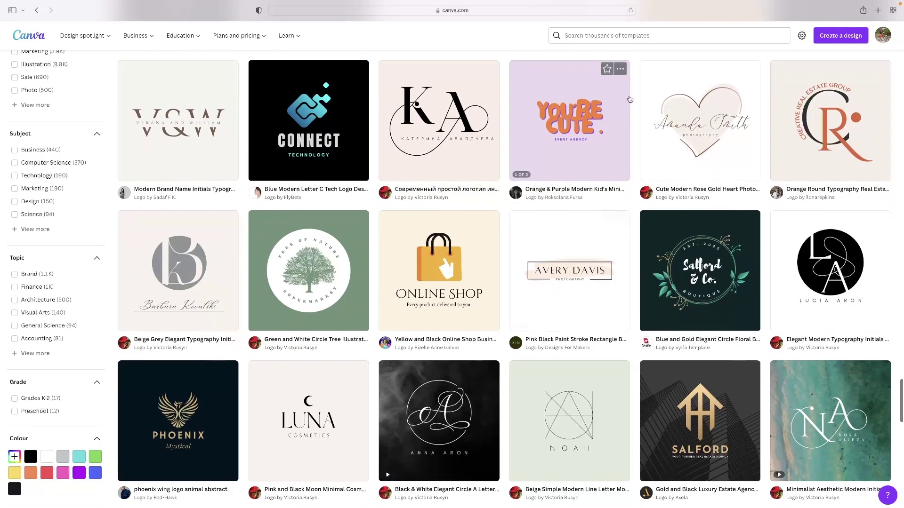
Reopen the empty template search and keep scrolling down the results.
click(573, 34)
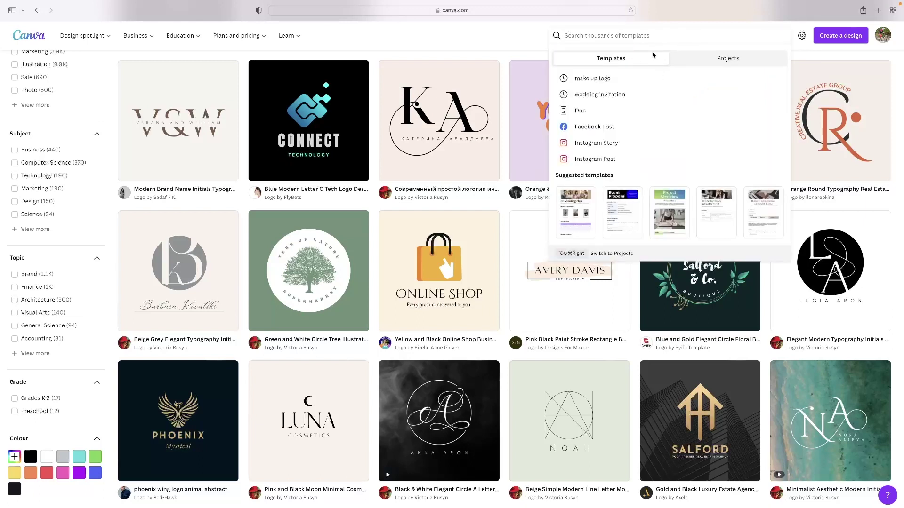
scroll(529, 154, down, 3)
scroll(528, 155, down, 5)
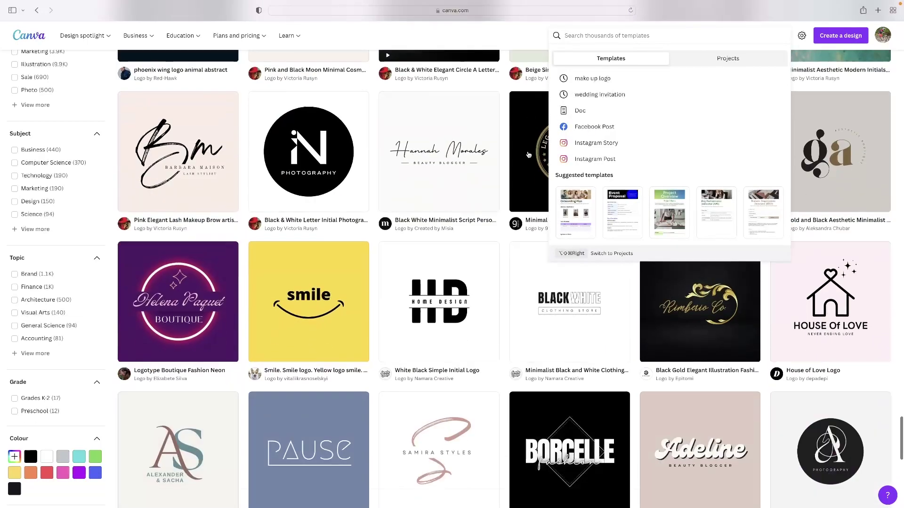
scroll(529, 154, down, 3)
scroll(529, 155, down, 5)
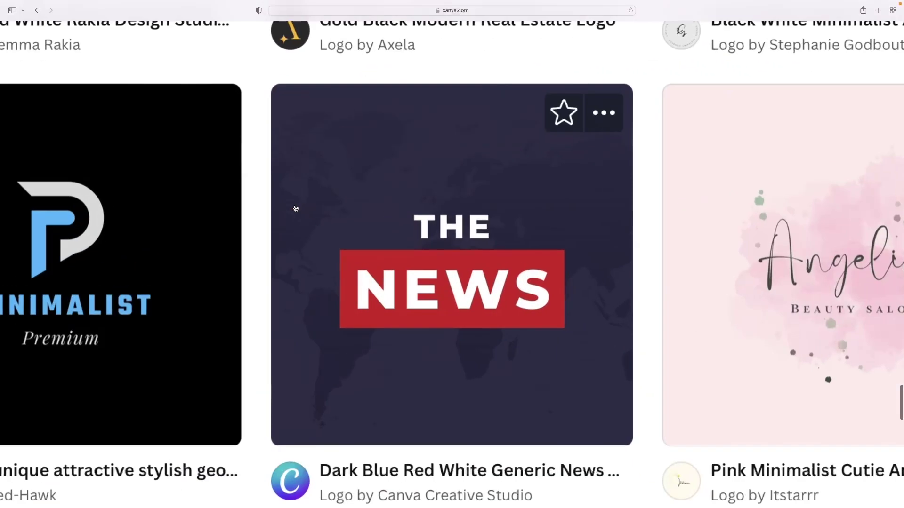
Open the dark blue THE NEWS logo template for editing and select its NEWS text.
click(299, 208)
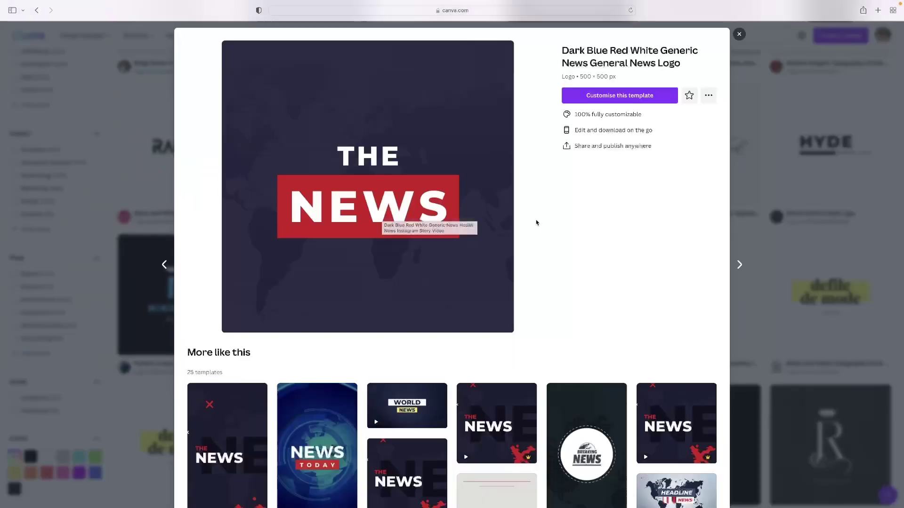
click(641, 94)
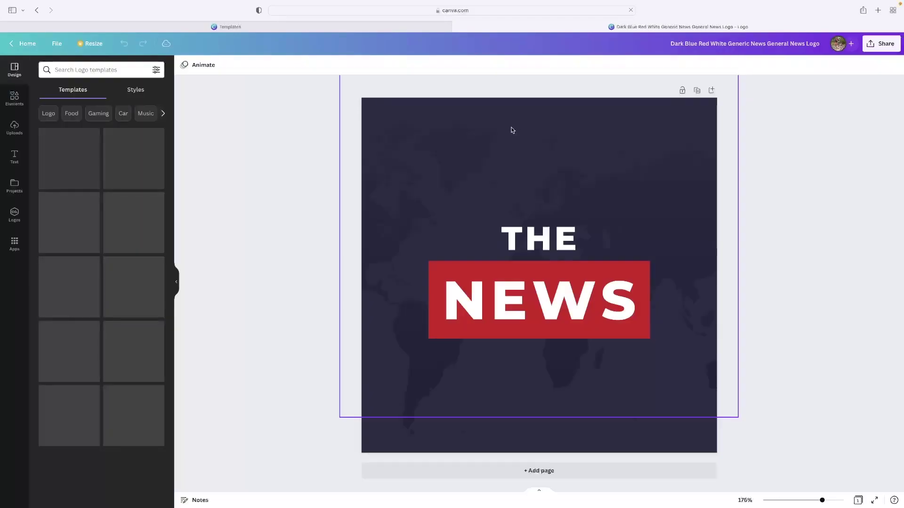
click(546, 244)
Replace NEWS with 'Fake News' and recolour the world-map background red.
double_click(551, 291)
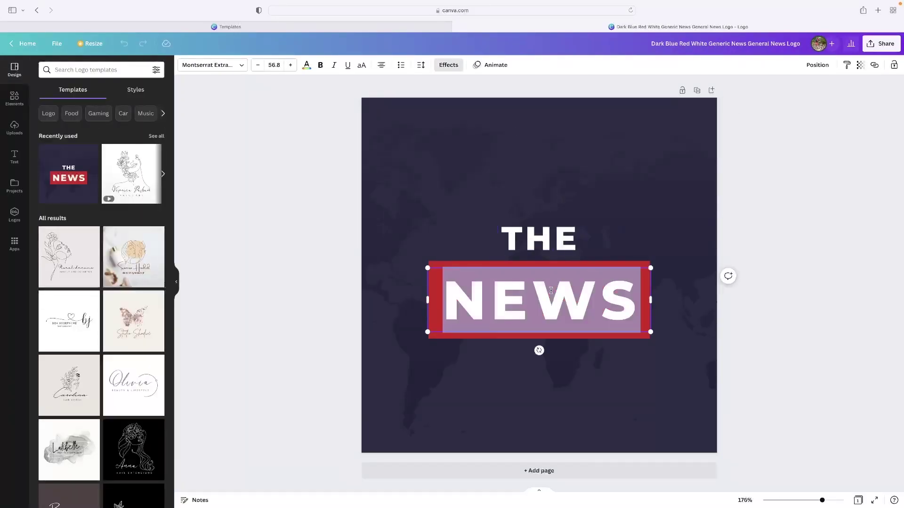
text(Fake New)
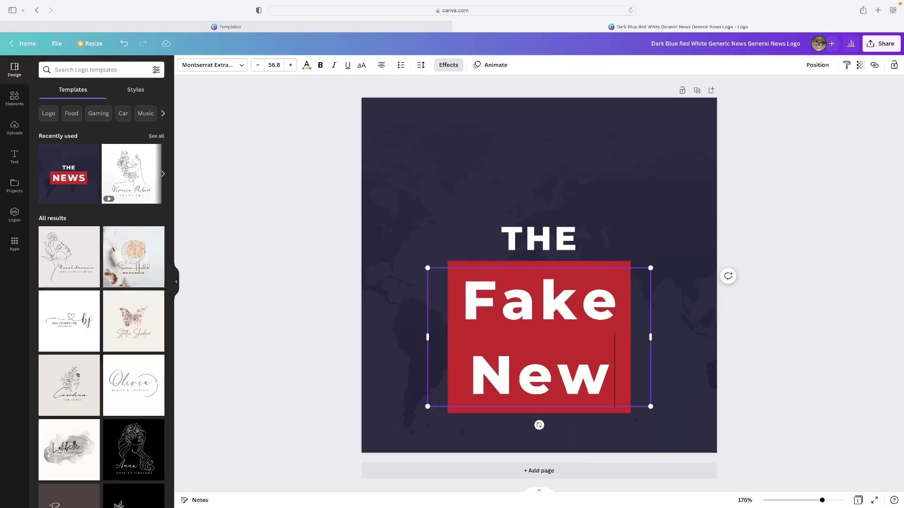
text(s)
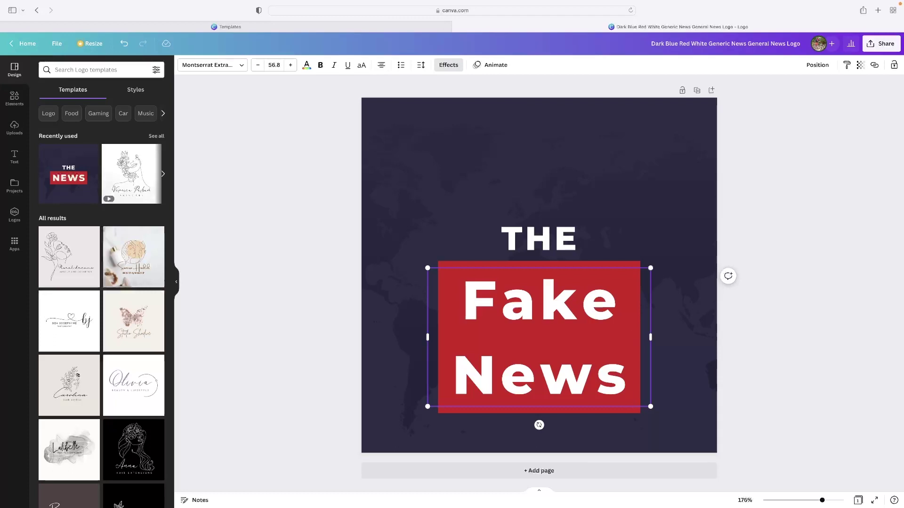
click(553, 180)
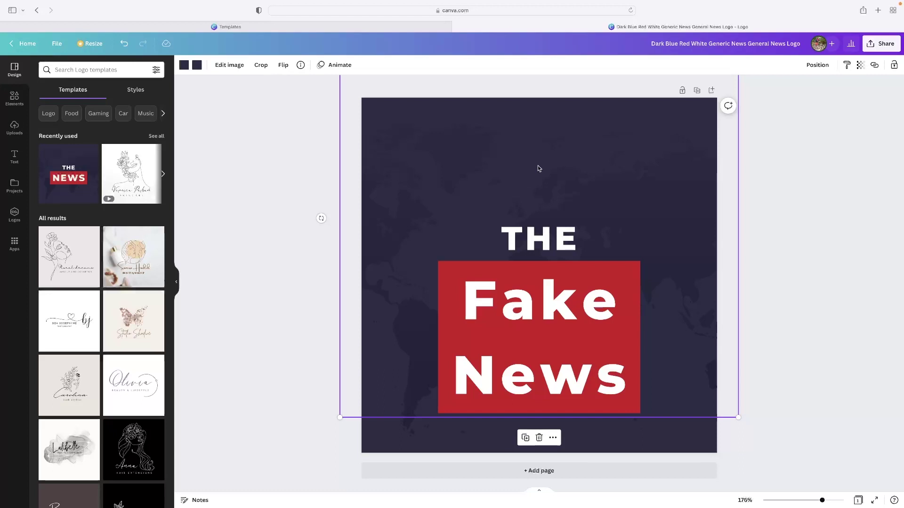
click(183, 66)
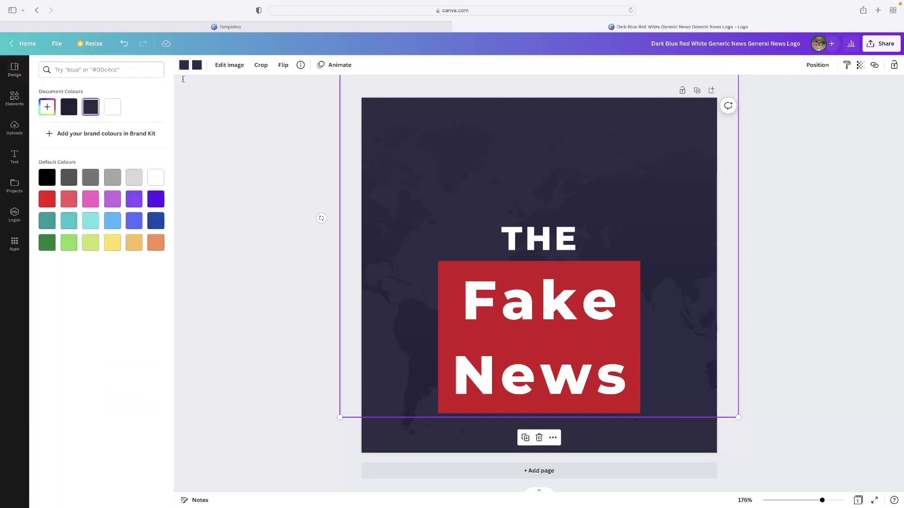
click(47, 199)
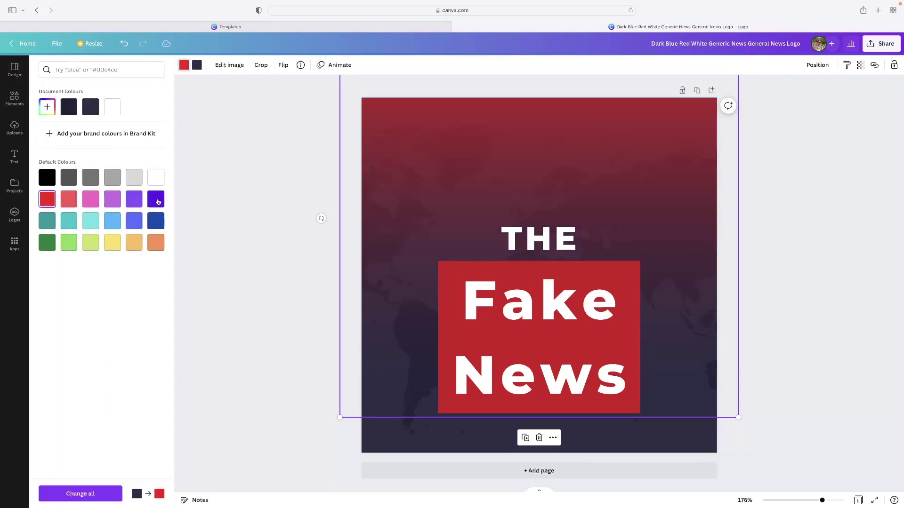
click(183, 65)
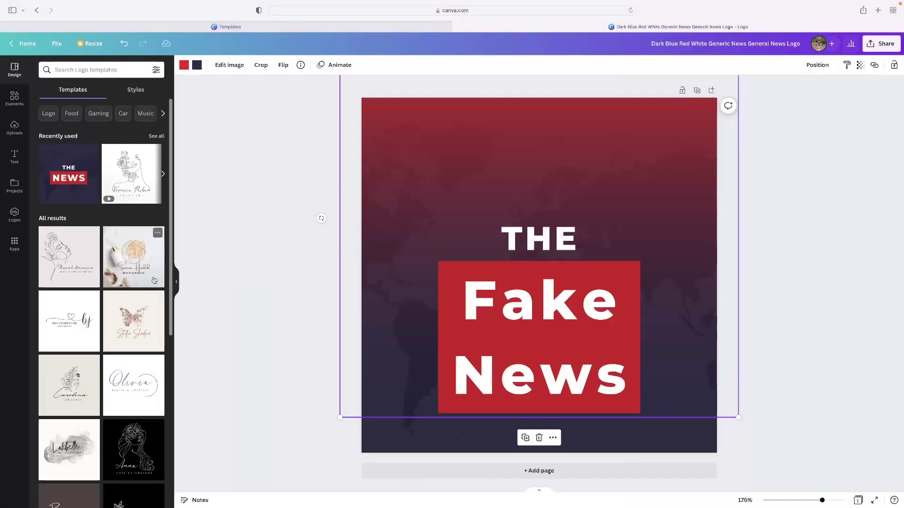
Apply the first page of the Black And White Business Logo template to the design.
scroll(134, 251, down, 2)
scroll(134, 251, down, 1)
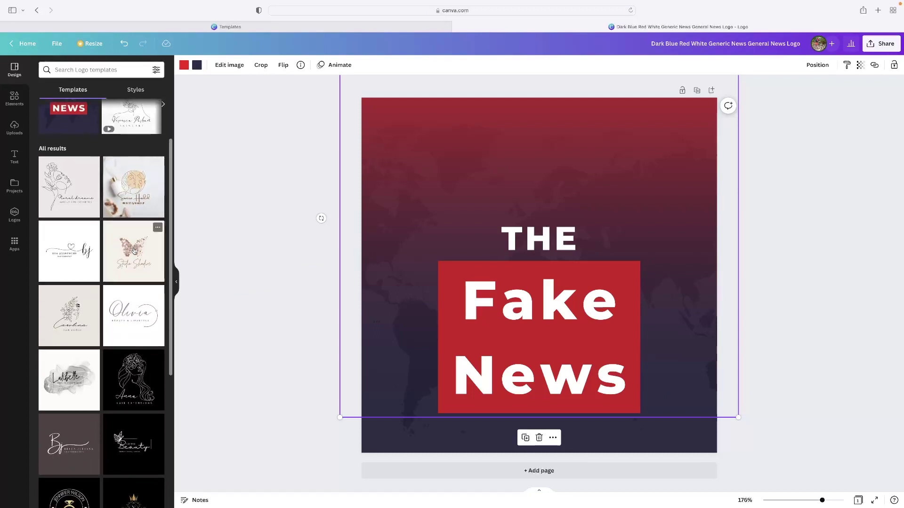
scroll(134, 251, down, 3)
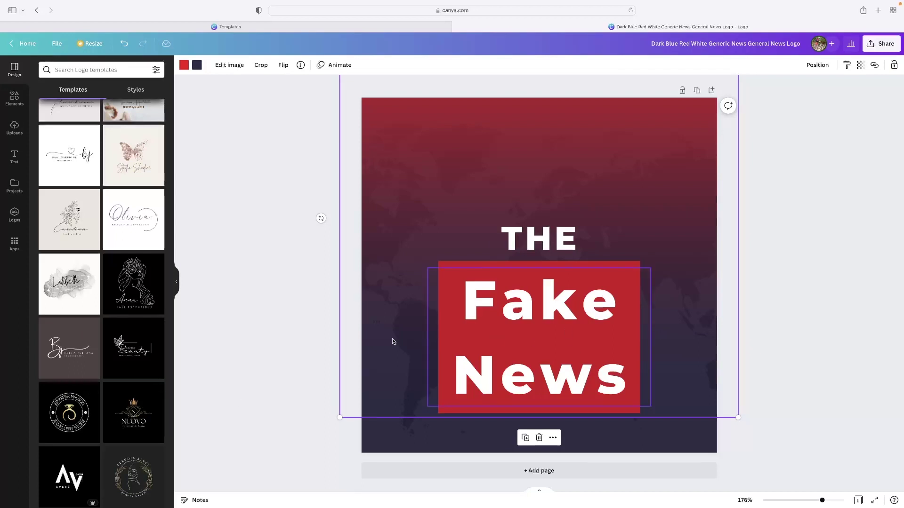
scroll(118, 399, down, 1)
scroll(118, 399, down, 1)
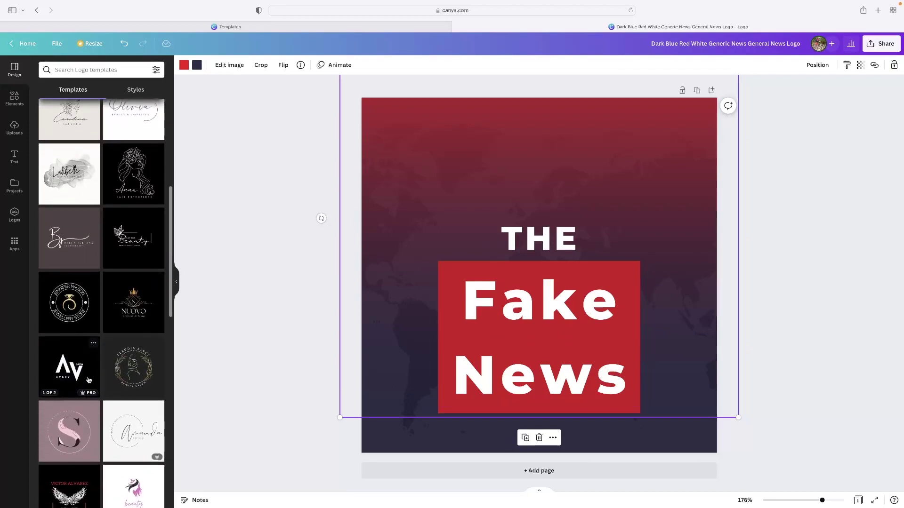
click(89, 381)
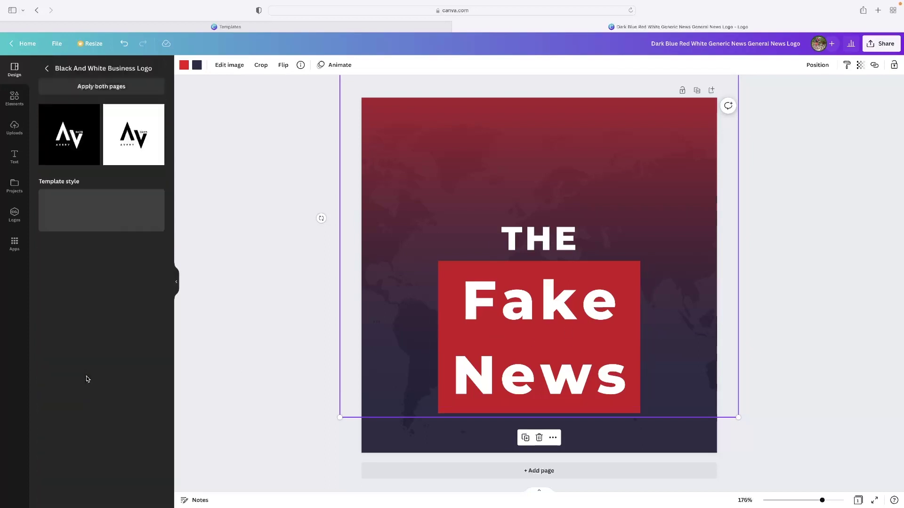
click(68, 126)
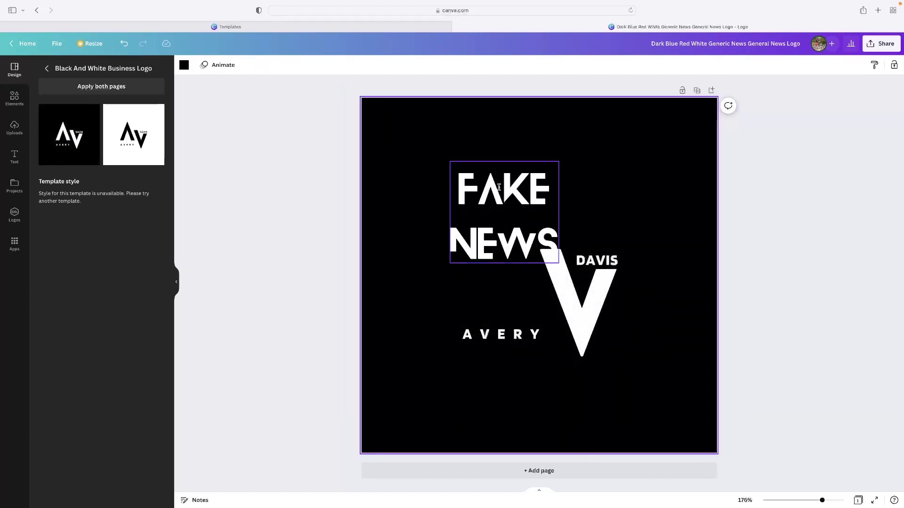
Delete the leftover FAKE NEWS text from the AVERY DAVIS logo.
click(503, 206)
key(Delete)
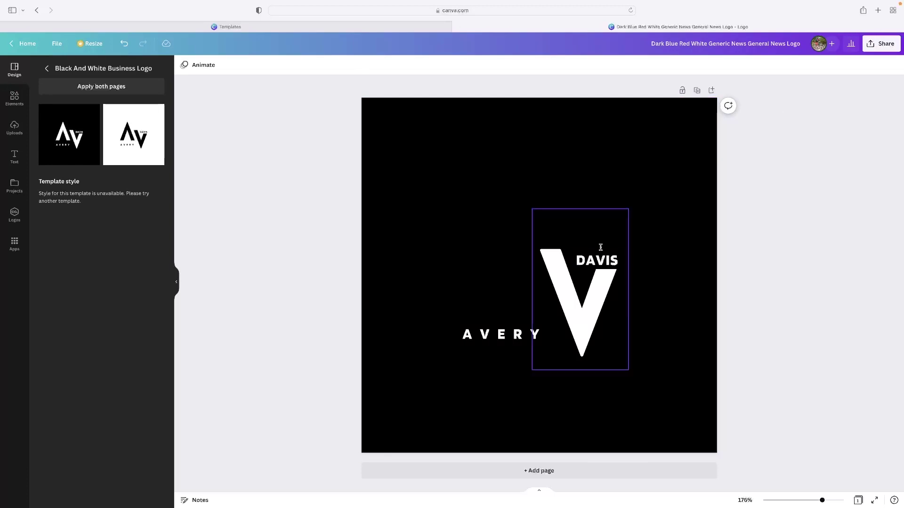
click(873, 44)
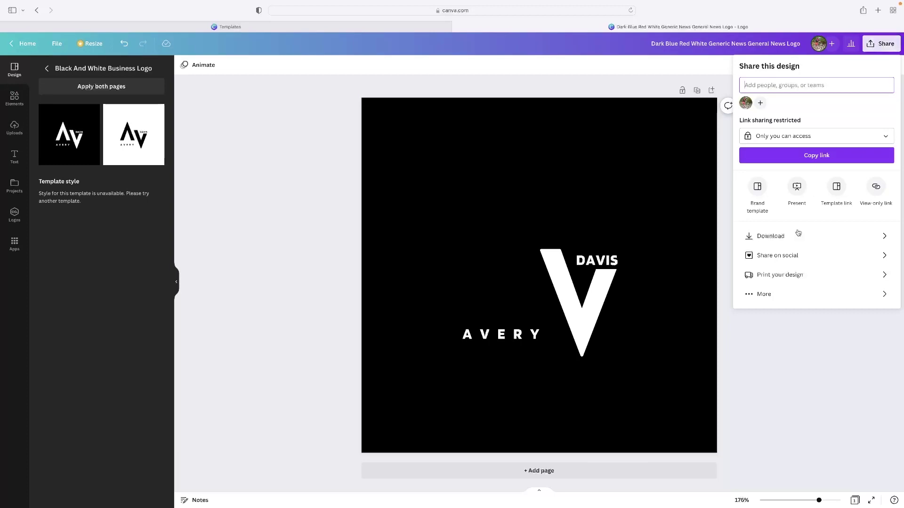
Choose Download to show the logo's PNG download settings.
click(781, 240)
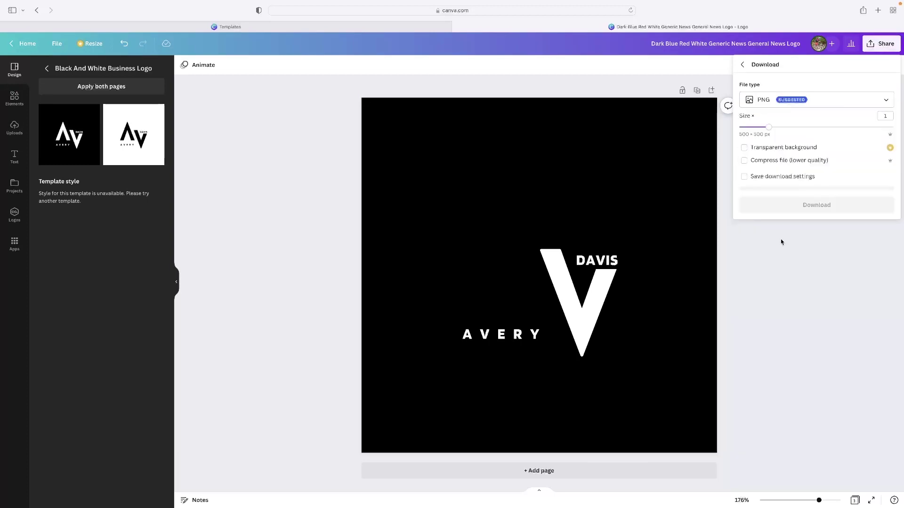